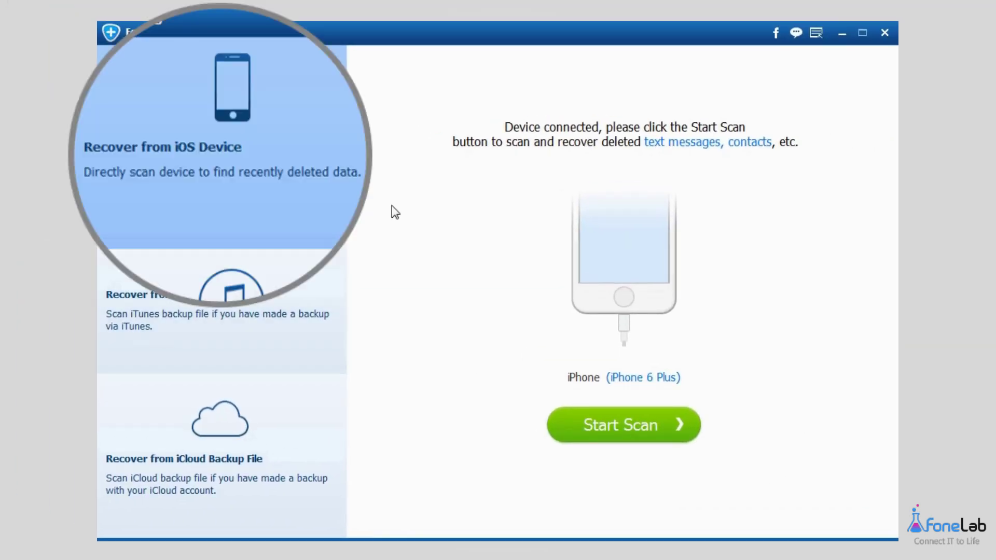
Scan the iPhone, then mark one deleted contact under Contacts for recovery
click(612, 424)
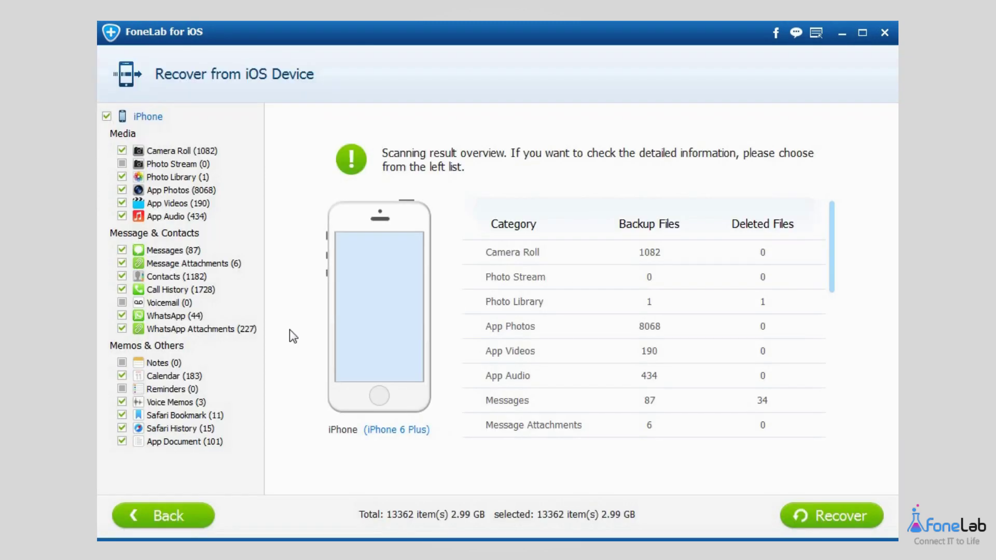
click(106, 116)
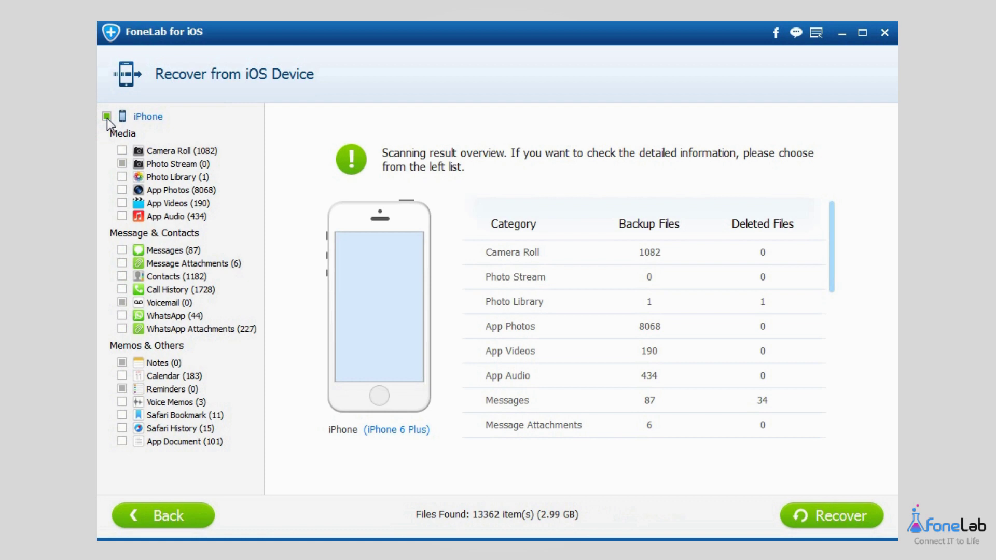
click(163, 276)
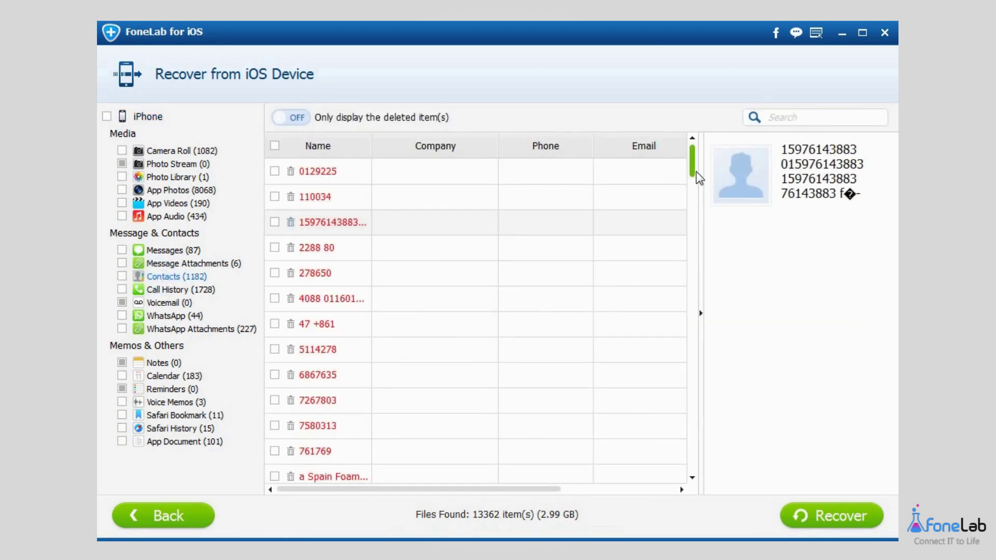
drag(694, 168, 697, 216)
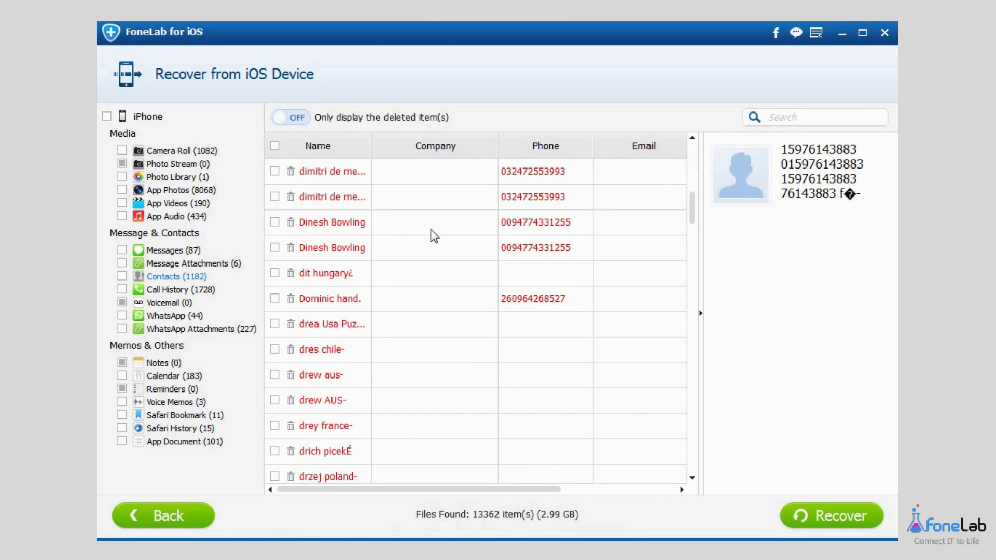
click(275, 172)
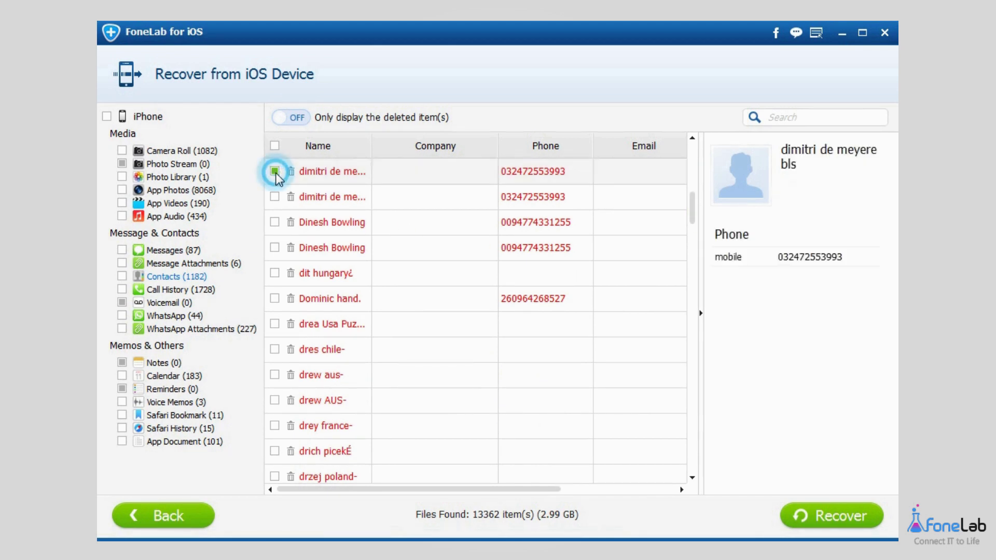
click(804, 519)
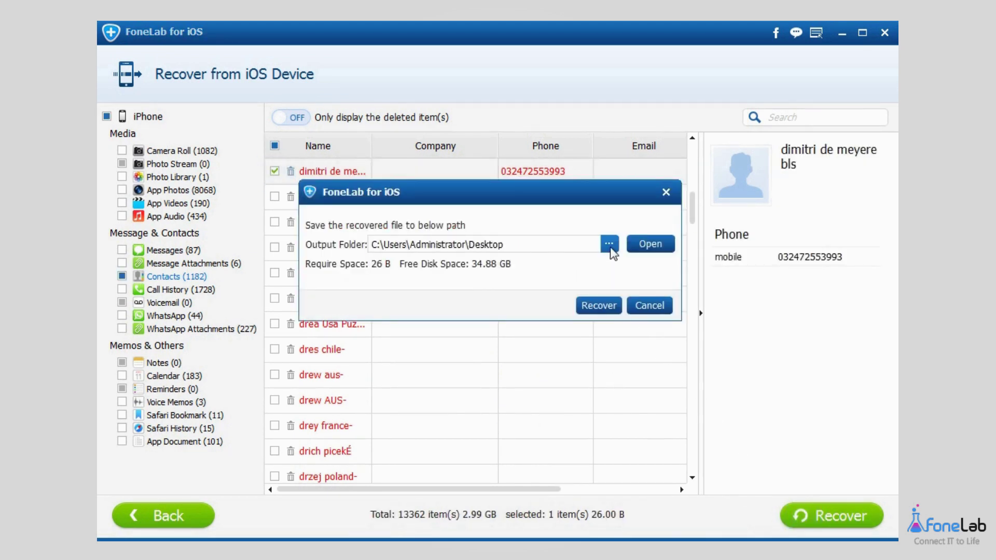
Save the marked contact to the Desktop folder
click(599, 306)
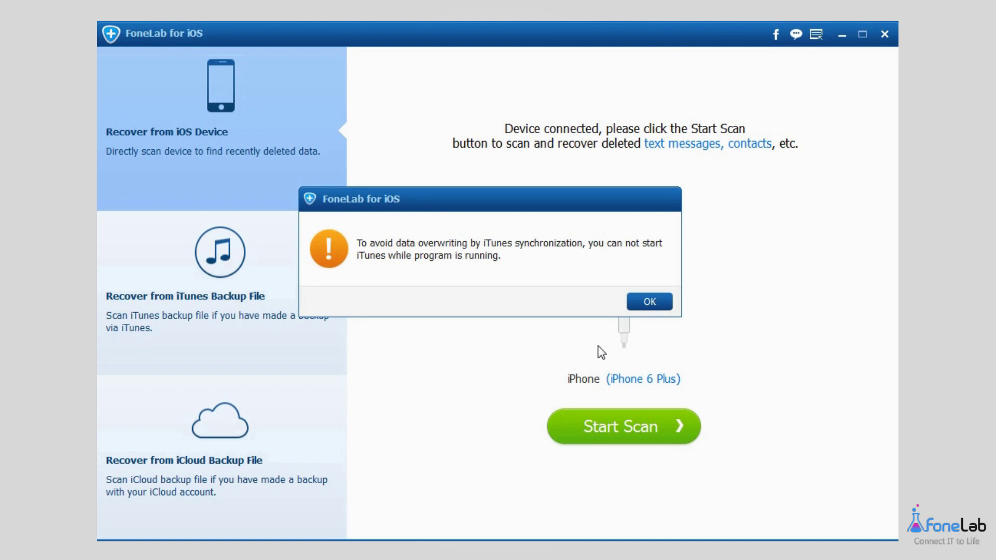
Dismiss the iTunes warning and scan the newest iPhone 6 Plus iTunes backup
click(654, 305)
click(292, 307)
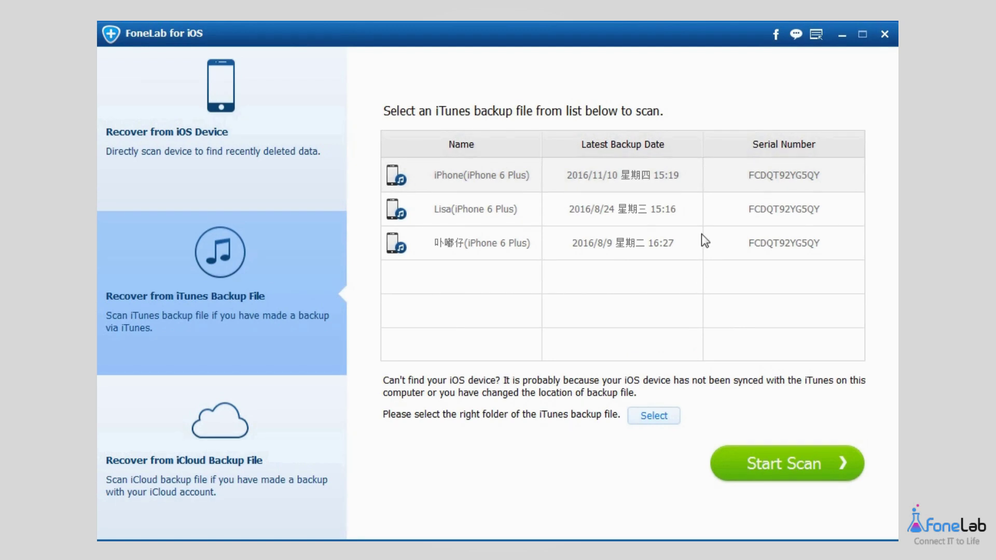
click(719, 172)
click(773, 463)
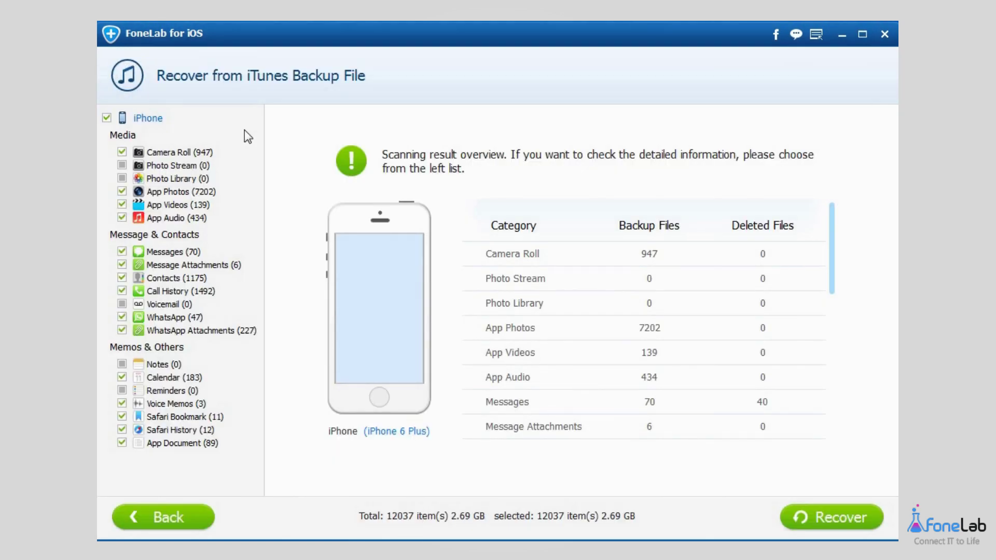
Recover one deleted contact from the iTunes backup to the Desktop
click(106, 117)
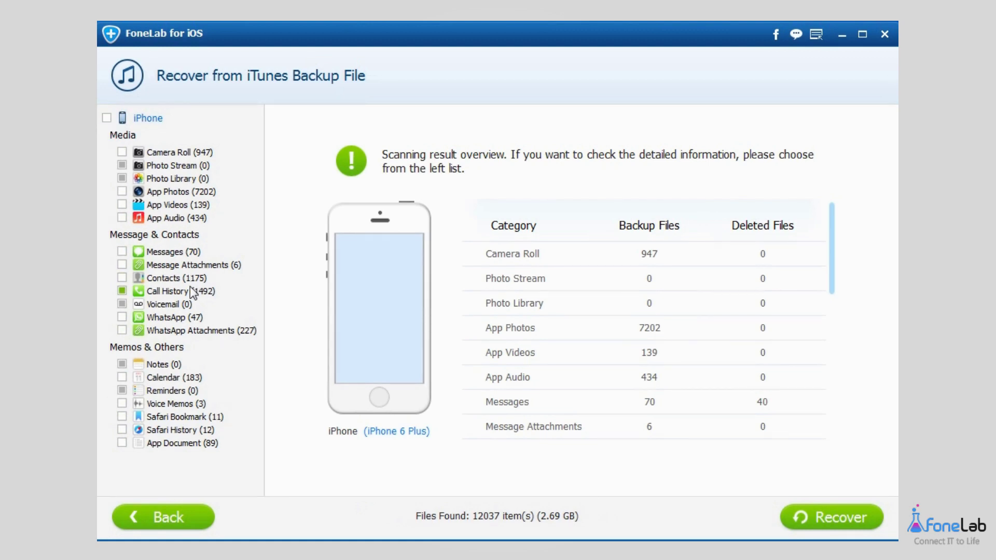
click(165, 277)
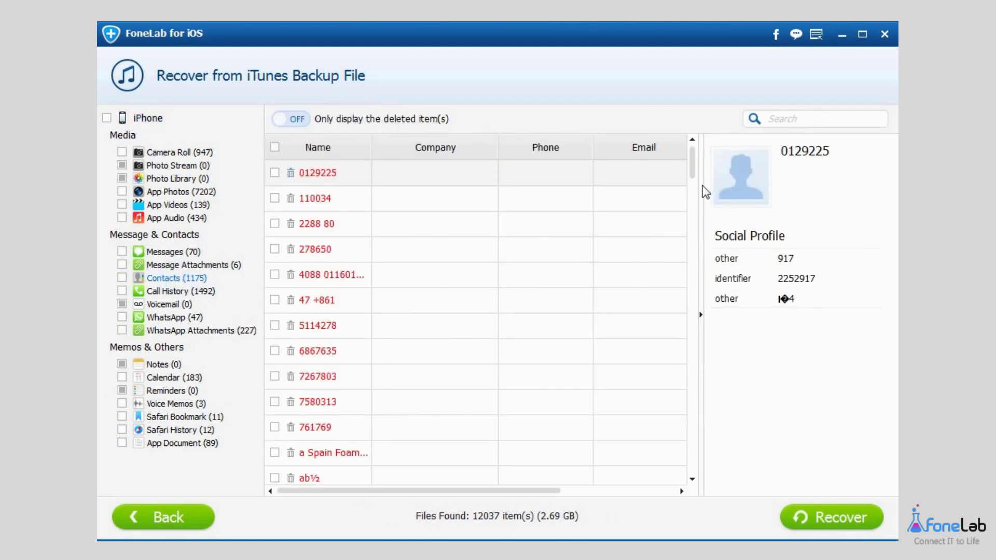
drag(692, 160, 695, 205)
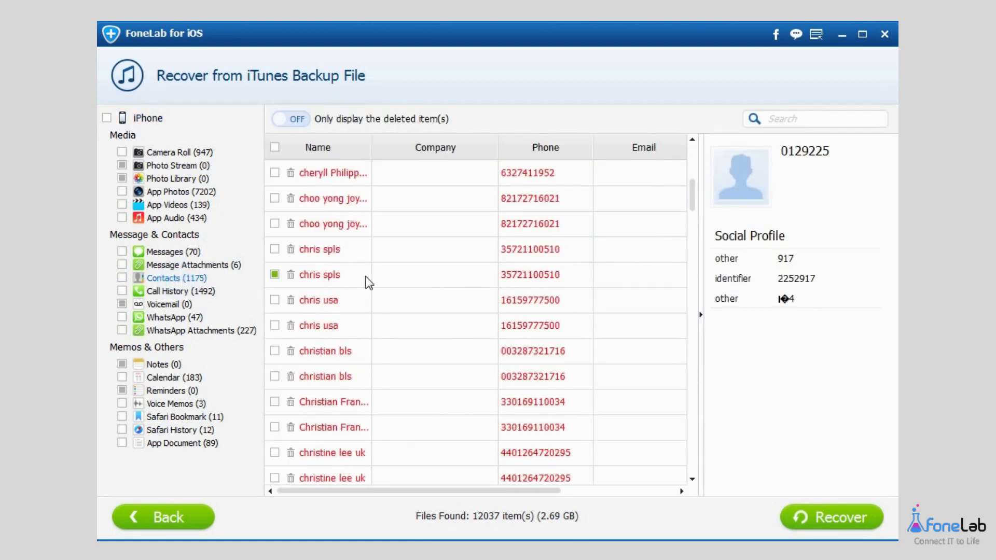
click(274, 274)
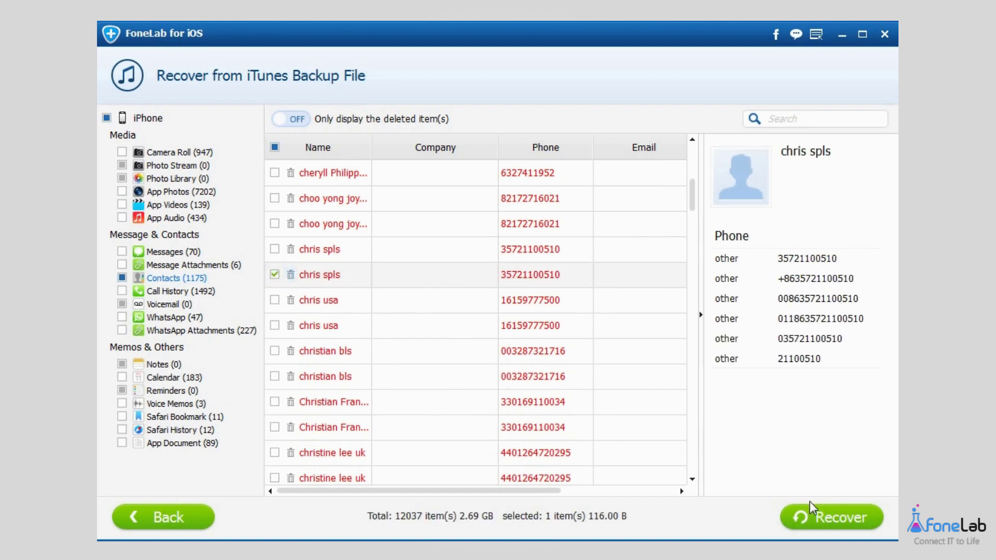
click(815, 516)
click(598, 306)
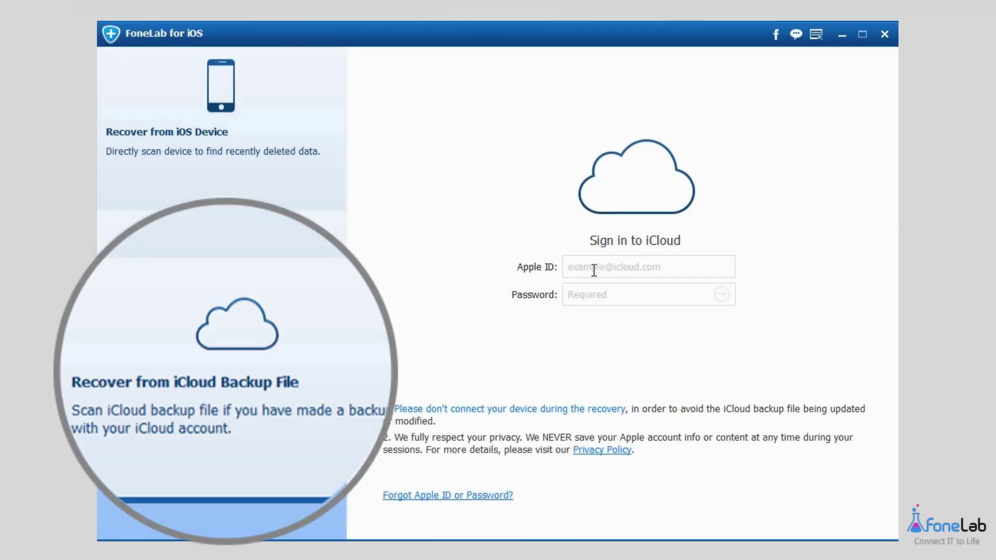
Sign in to iCloud with the Apple ID and password
click(592, 270)
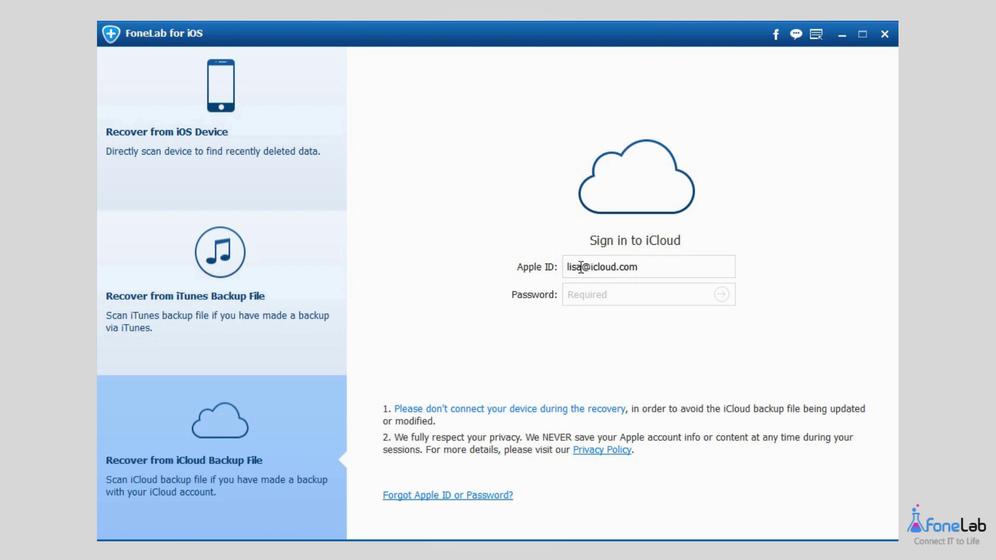
click(581, 296)
click(721, 296)
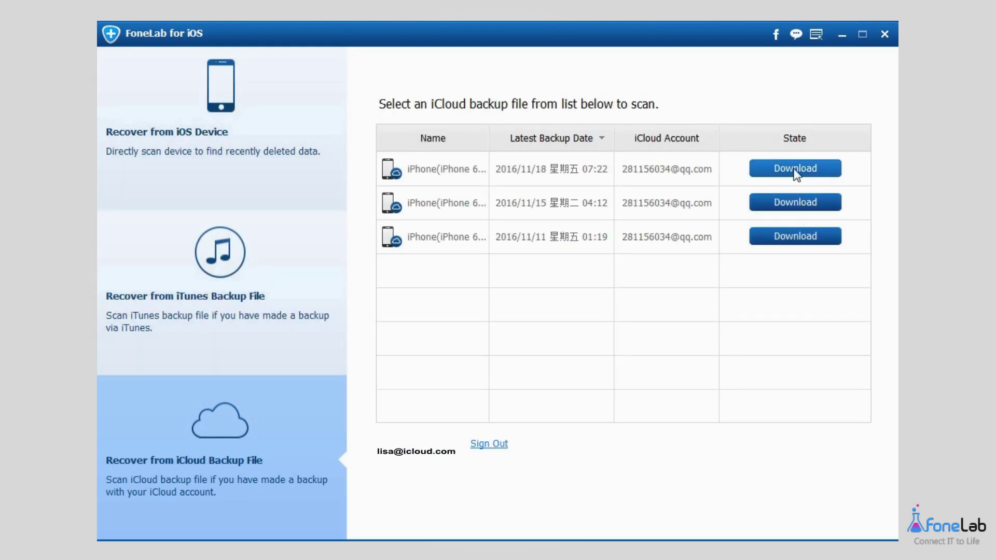
Download only contacts from the newest iCloud backup, then open iPhone's Contacts.csv from the CSV folder
click(791, 169)
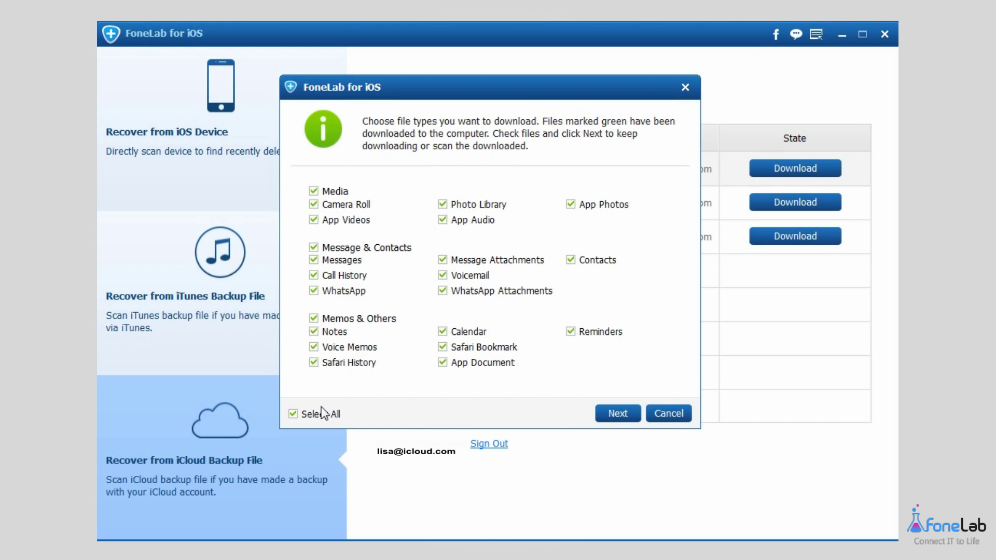
click(293, 414)
click(571, 260)
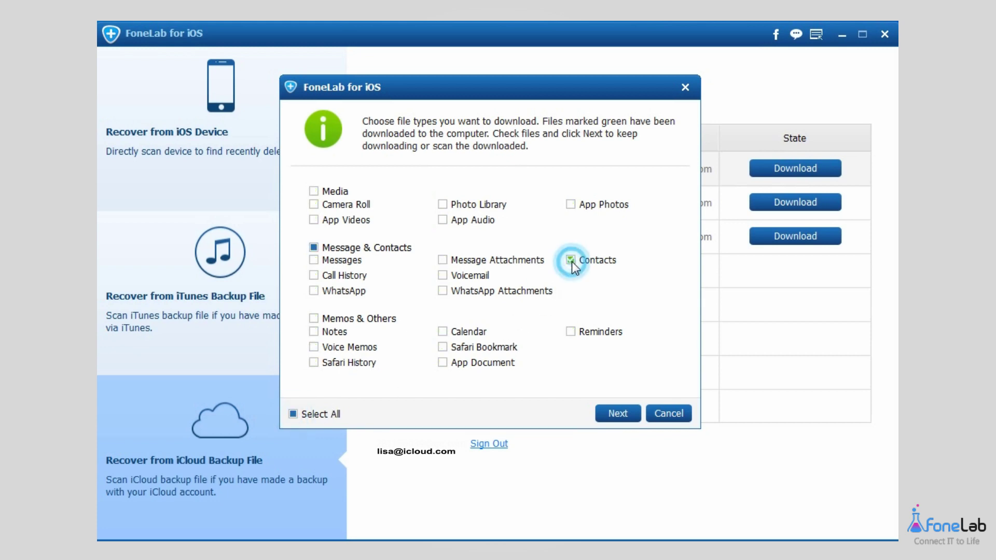
click(614, 414)
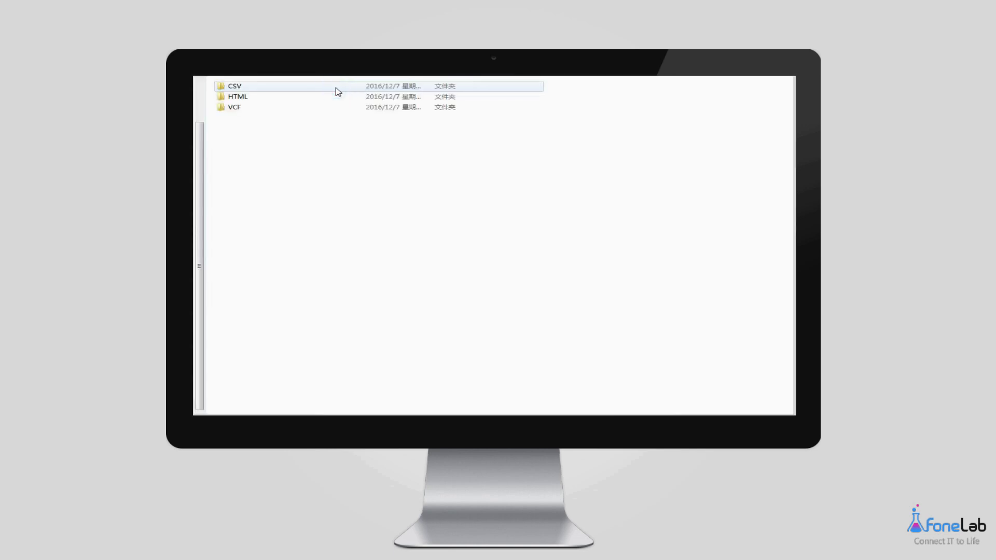
double_click(335, 87)
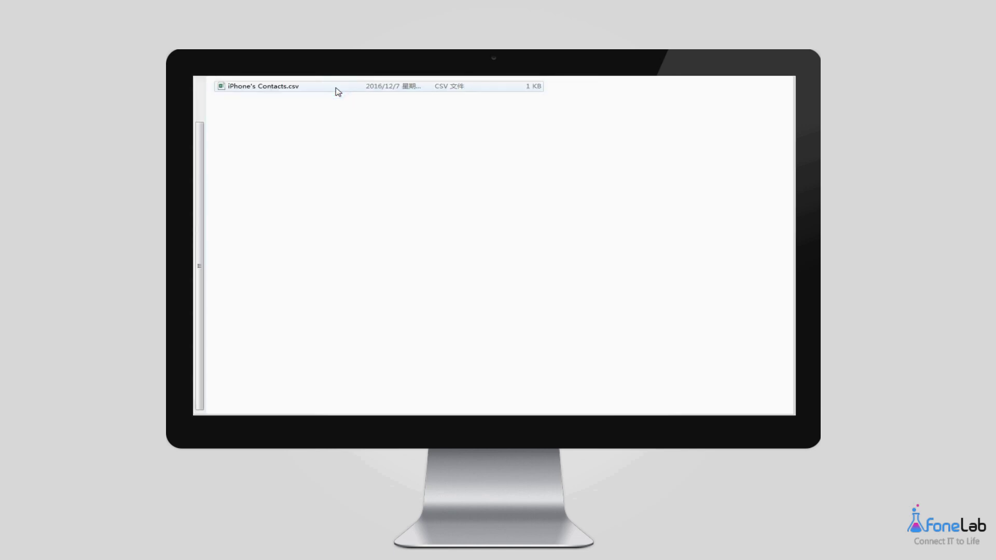
double_click(338, 92)
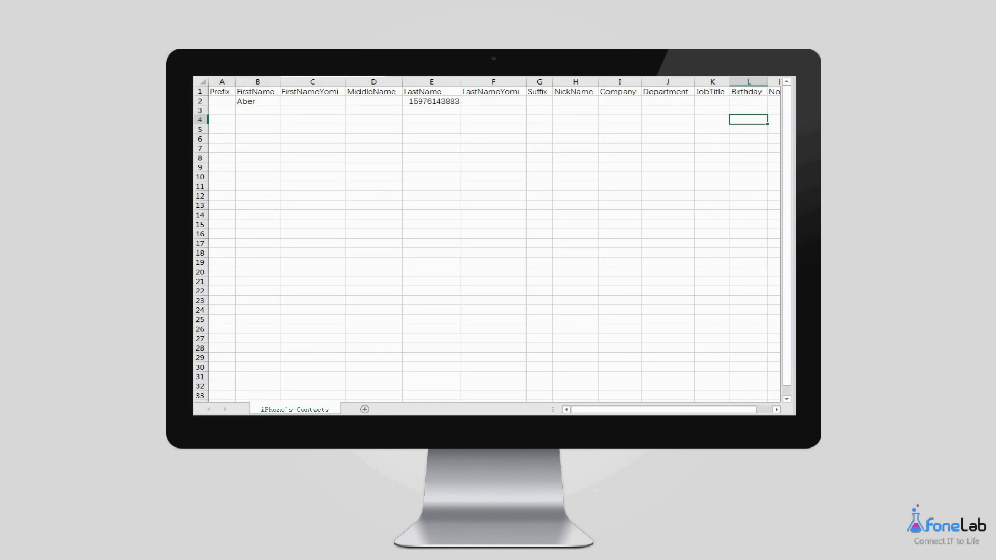